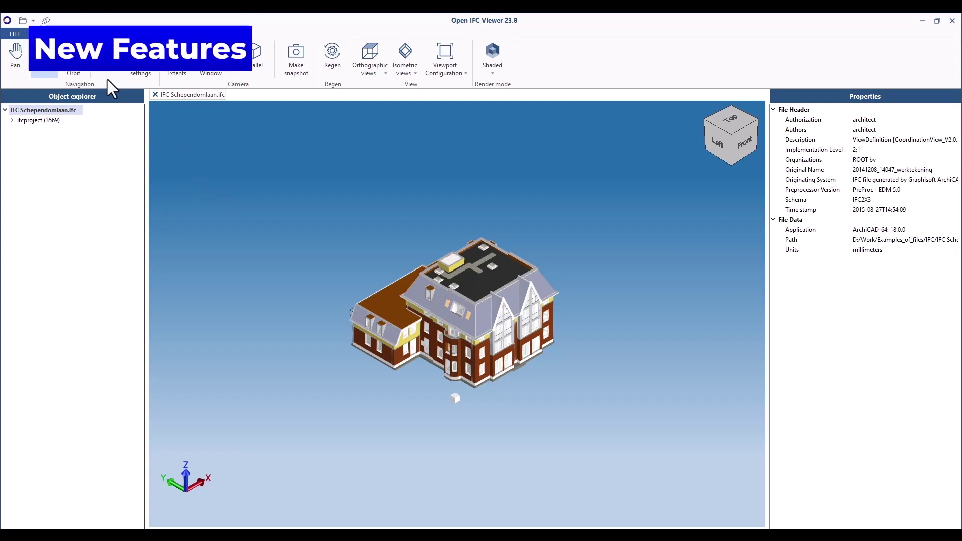
# Explode the building model fully, reset it, explode it again to about a third of the range, and close the Explode tool
pyautogui.click(69, 34)
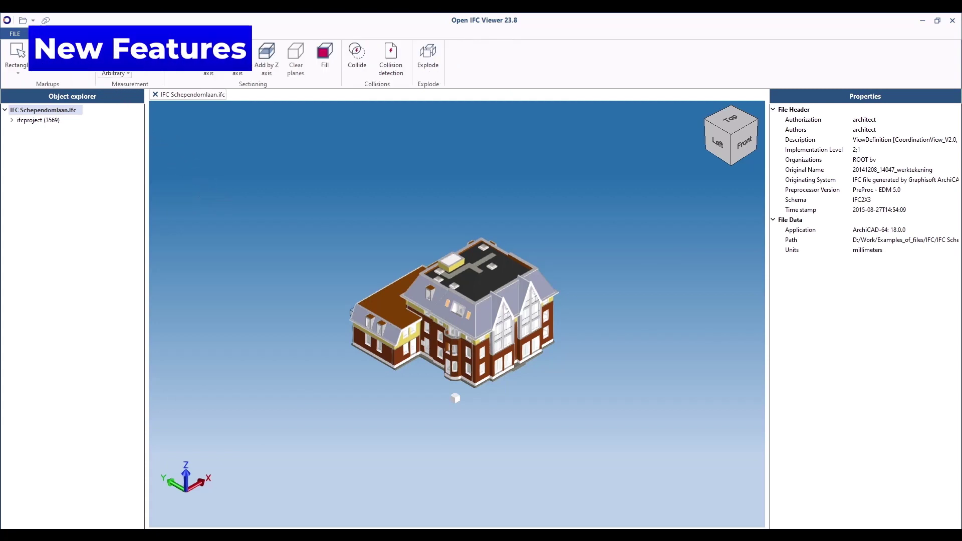
pyautogui.click(428, 55)
pyautogui.moveTo(392, 116); pyautogui.dragTo(572, 116)
pyautogui.click(410, 130)
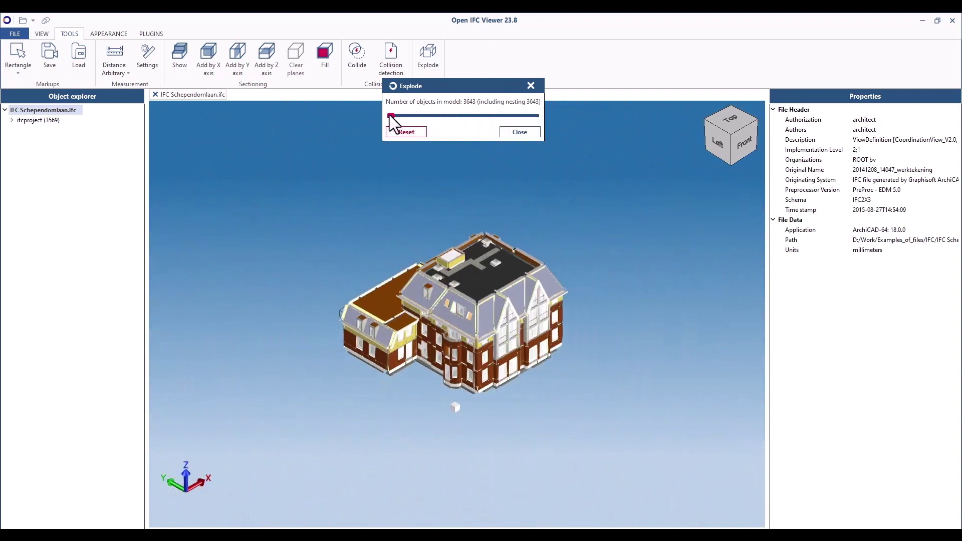
pyautogui.moveTo(393, 116); pyautogui.dragTo(439, 116)
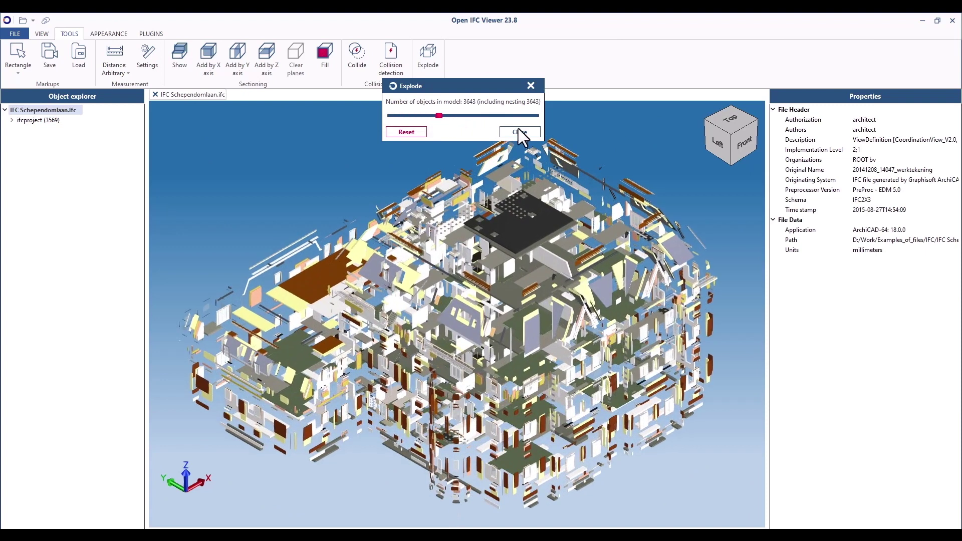
pyautogui.click(518, 131)
# Set a custom environment background for the building view using the JPEG image shutterstock_728078989.jpeg
pyautogui.click(118, 35)
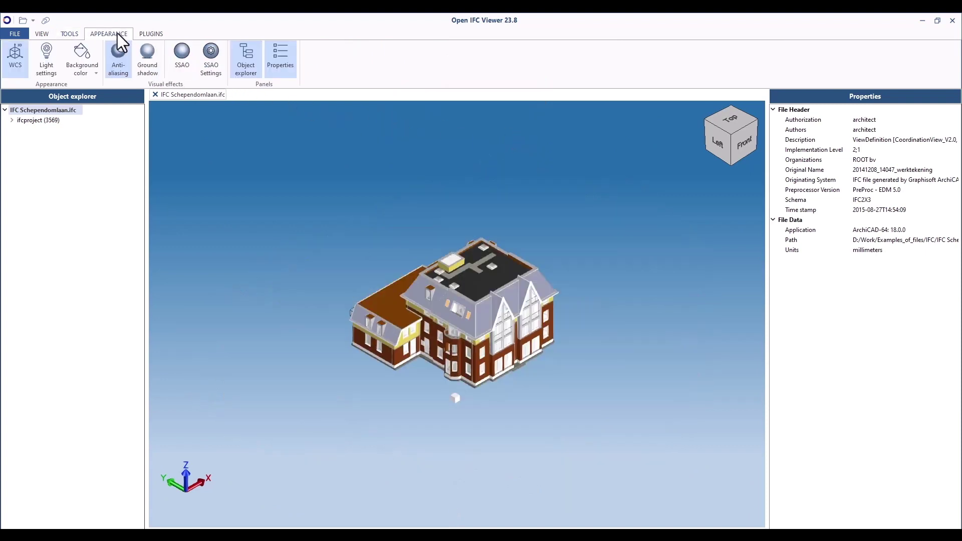
pyautogui.click(95, 72)
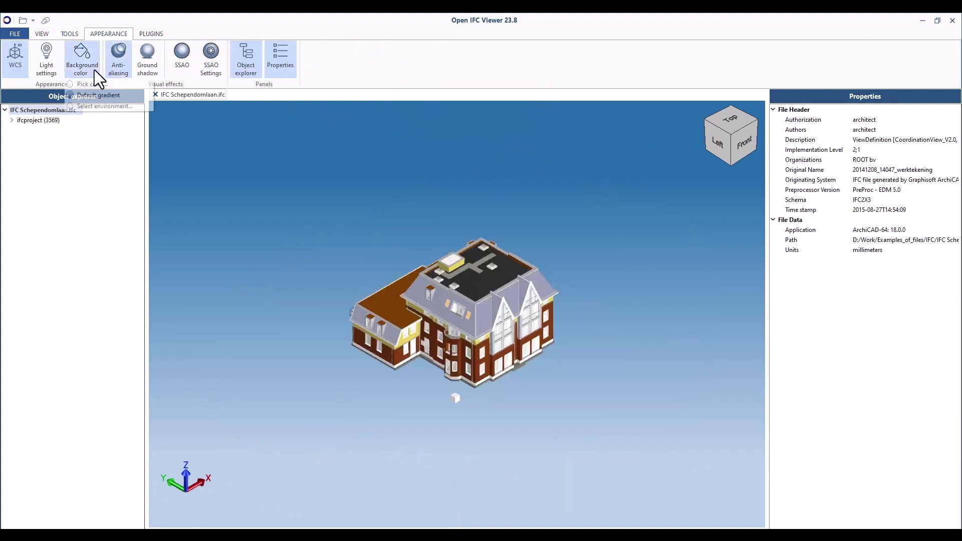
pyautogui.click(101, 104)
pyautogui.click(403, 188)
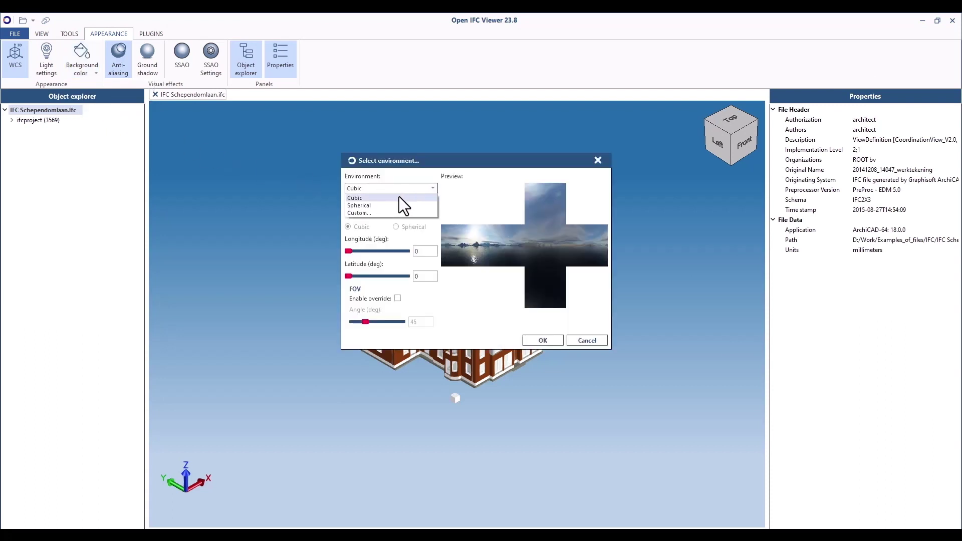
pyautogui.click(382, 213)
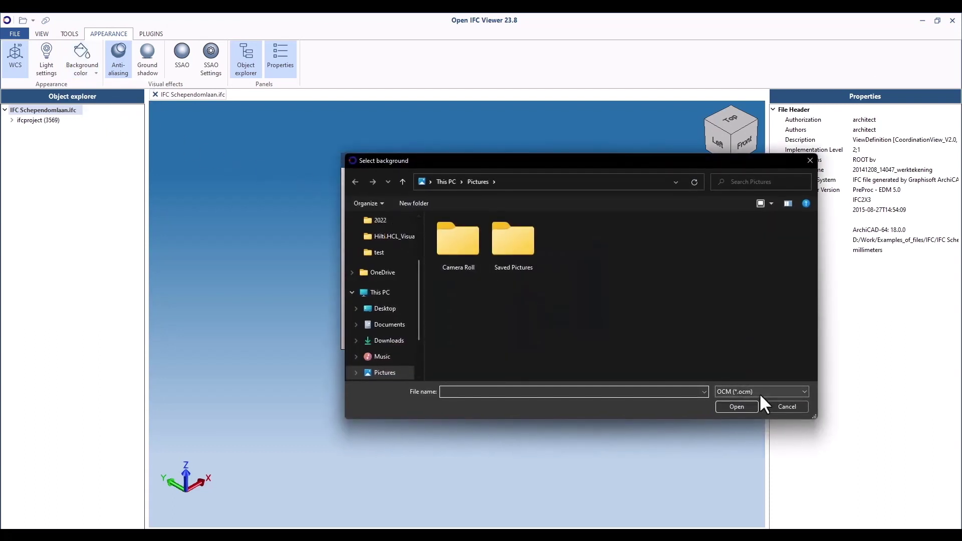
pyautogui.click(758, 392)
pyautogui.click(759, 409)
pyautogui.click(581, 271)
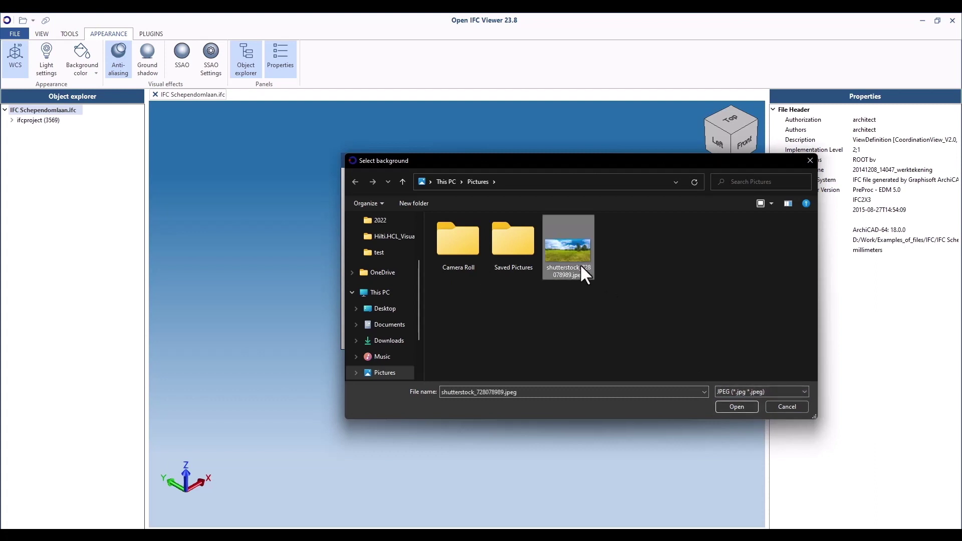
pyautogui.click(731, 405)
pyautogui.click(540, 339)
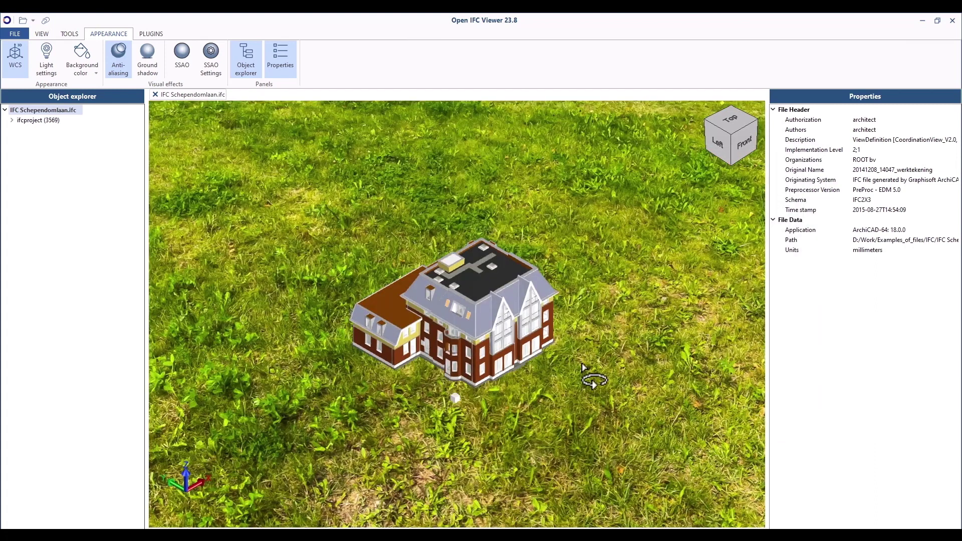
pyautogui.moveTo(585, 376); pyautogui.dragTo(359, 292)
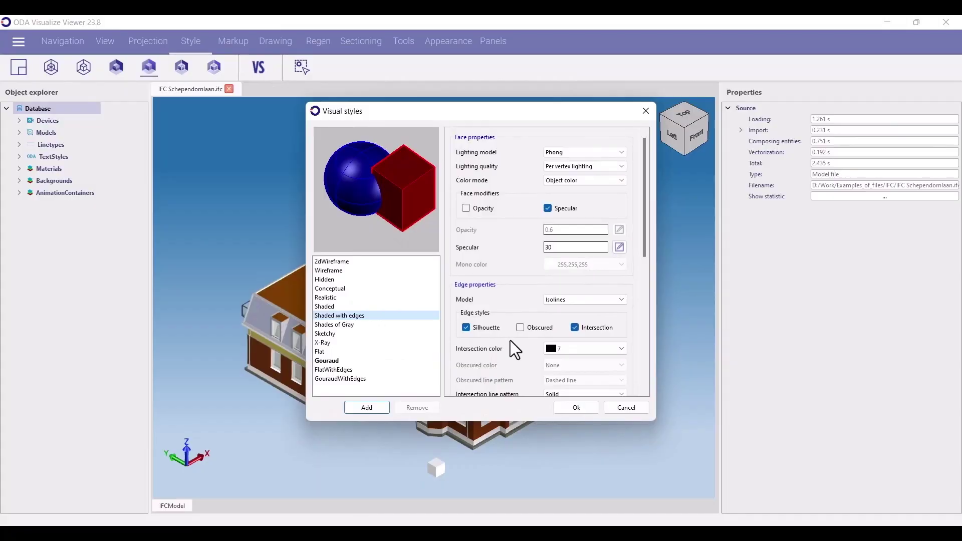
# In ODA Visualize Viewer, choose an edge color for the Shaded with edges visual style and apply that style to the building
pyautogui.scroll(-2, 516, 360)
pyautogui.click(575, 371)
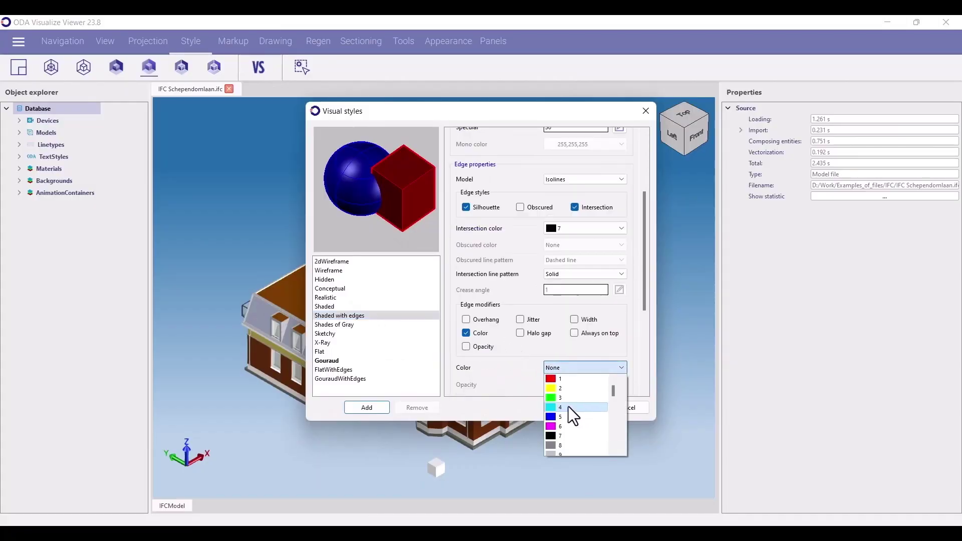
pyautogui.click(581, 446)
pyautogui.doubleClick(354, 317)
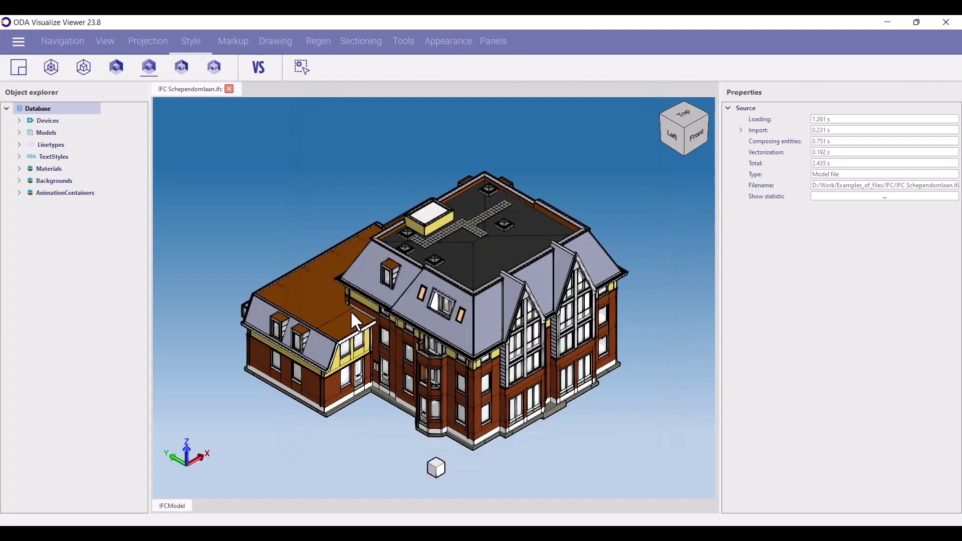
# Set 3D anti-aliasing to SMAA in the appearance options, with the faceted pipe joint in close view for comparison
pyautogui.click(59, 46)
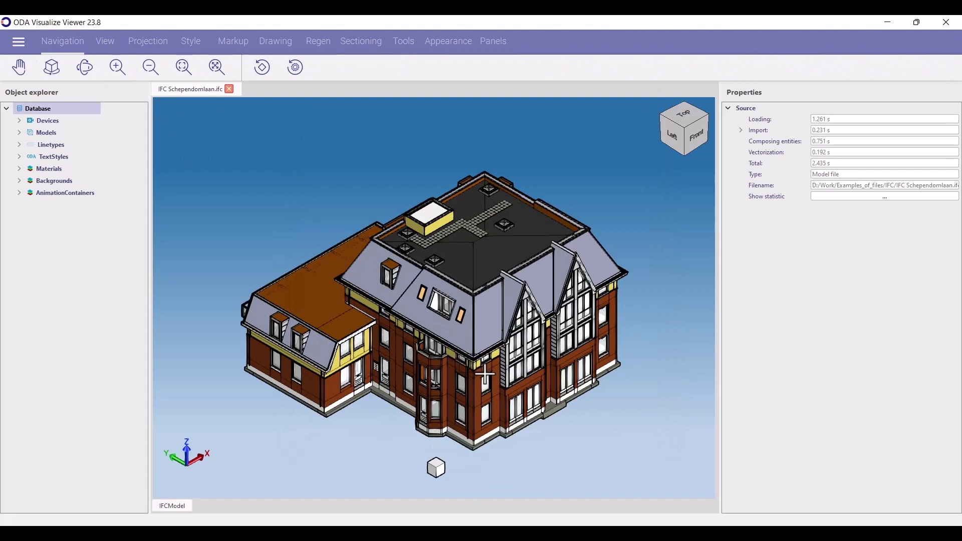
pyautogui.moveTo(481, 373); pyautogui.dragTo(435, 301)
pyautogui.scroll(10, 459, 384)
pyautogui.scroll(5, 460, 384)
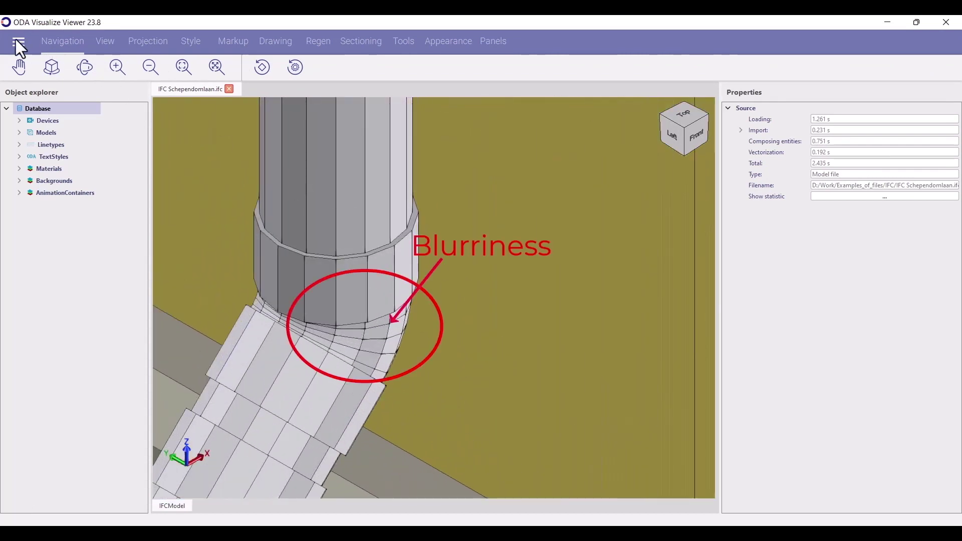
pyautogui.click(16, 40)
pyautogui.click(59, 338)
pyautogui.moveTo(436, 55); pyautogui.dragTo(635, 62)
pyautogui.click(607, 206)
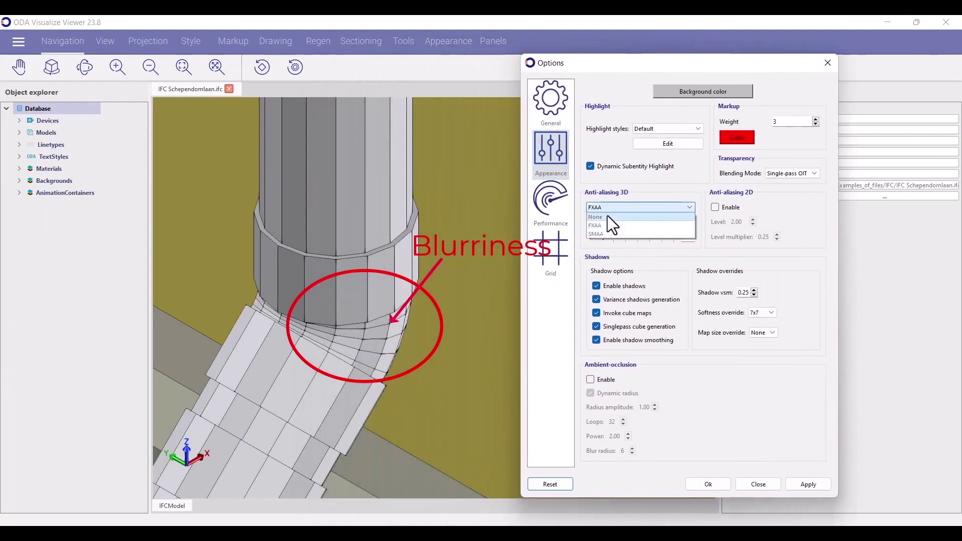
pyautogui.click(605, 233)
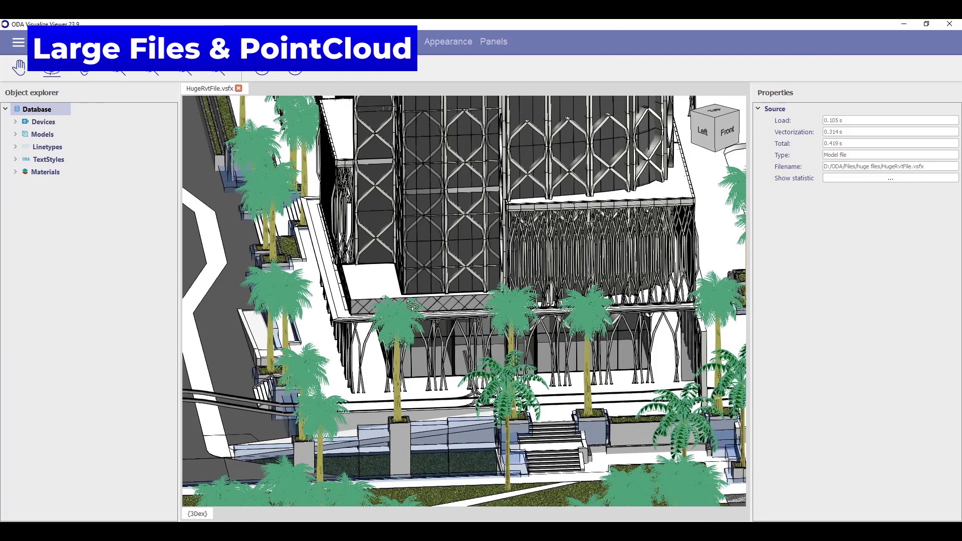
# Examine the palm-lined plaza and tower bases in HugeRvtFile.vsfx from different angles, and highlight the road surface beside the towers
pyautogui.click(86, 73)
pyautogui.moveTo(360, 296); pyautogui.dragTo(361, 310)
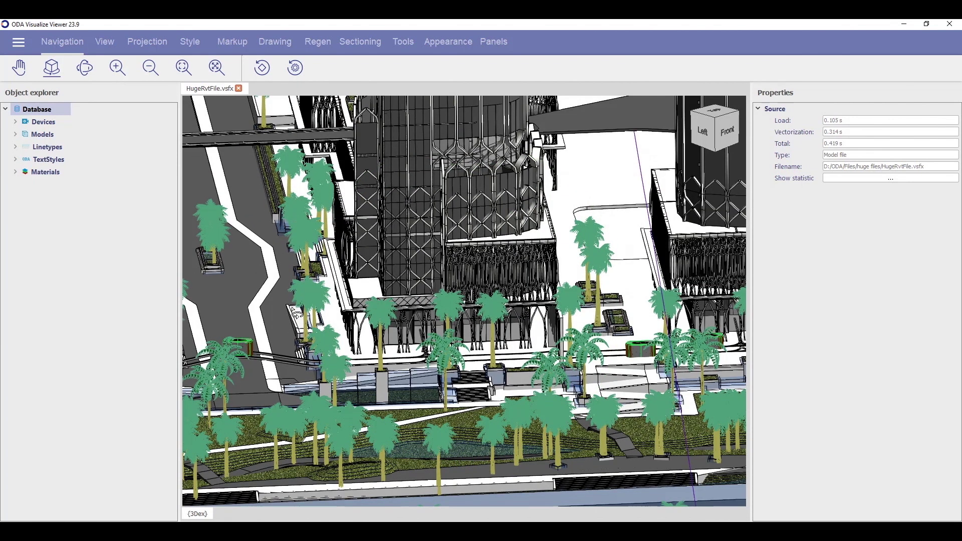
pyautogui.click(298, 313)
pyautogui.click(489, 295)
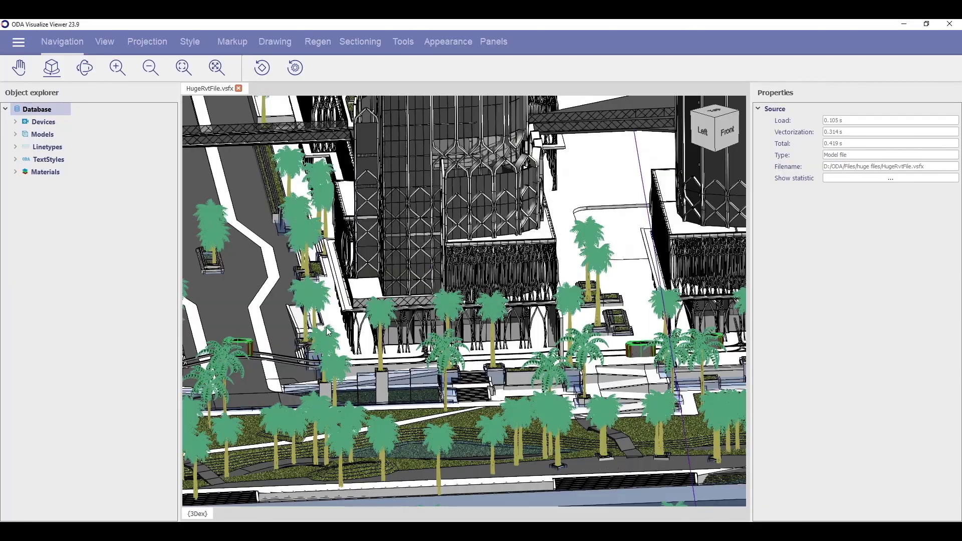
pyautogui.moveTo(337, 334); pyautogui.dragTo(265, 327)
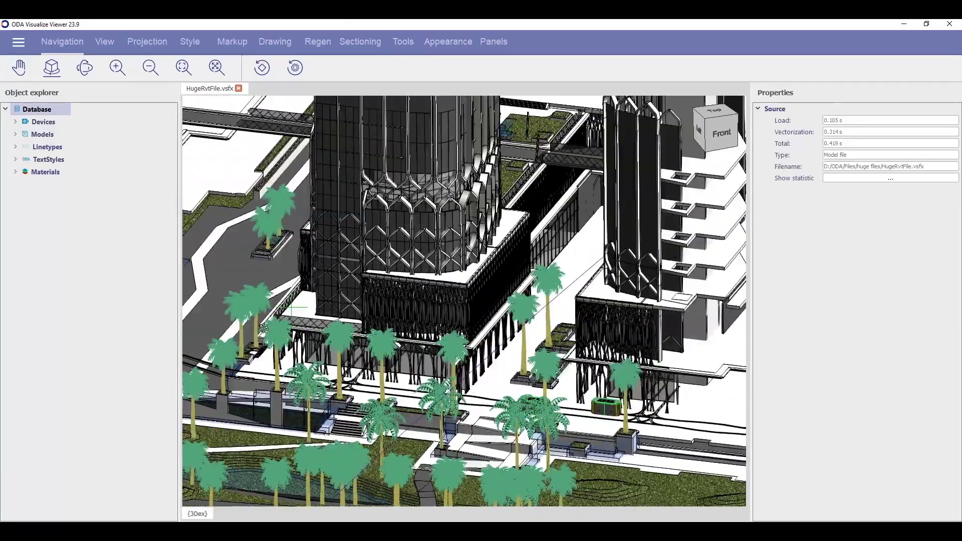
pyautogui.click(303, 344)
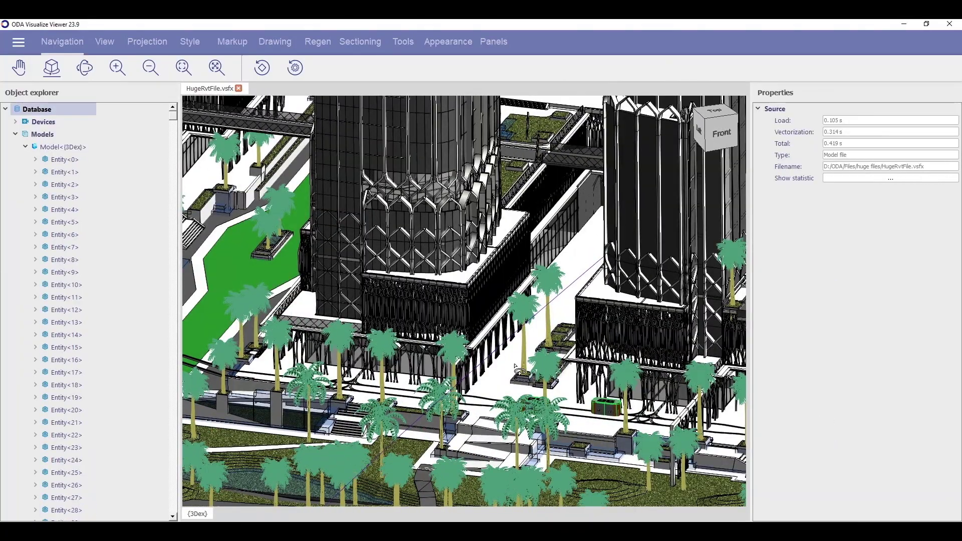
pyautogui.scroll(-5, 501, 369)
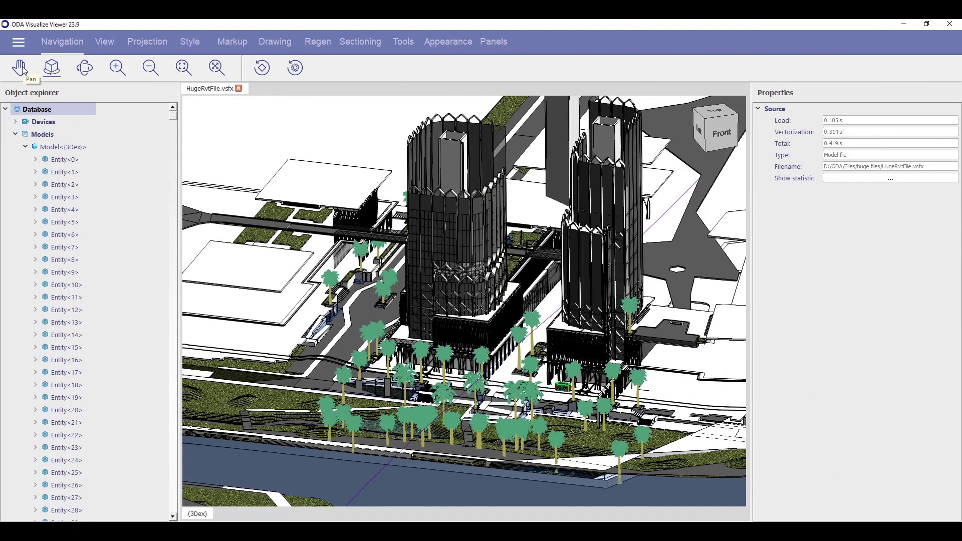
# Inspect the patterned podium facades and the terrace gardens between the two shorter towers up close
pyautogui.moveTo(357, 370); pyautogui.dragTo(584, 403)
pyautogui.moveTo(491, 388); pyautogui.dragTo(474, 366)
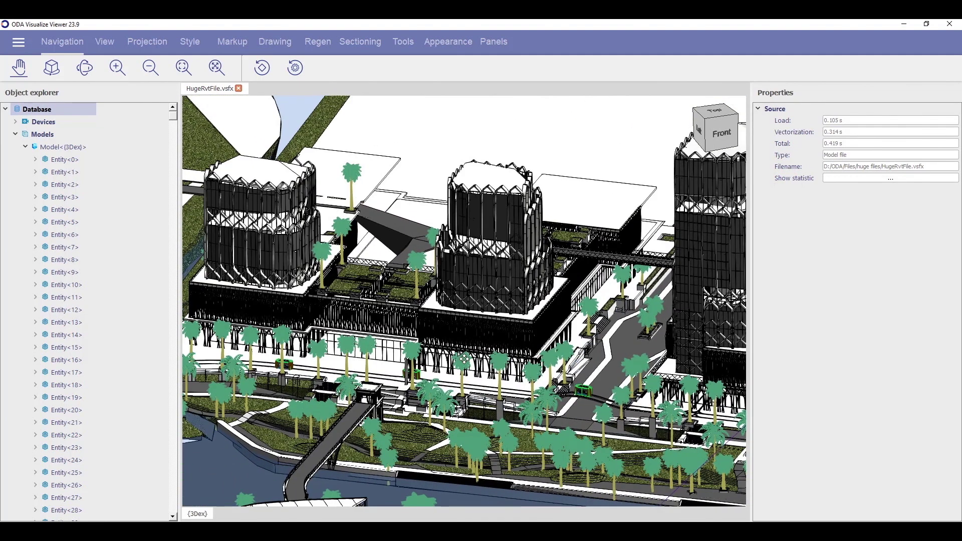
pyautogui.scroll(2, 464, 359)
pyautogui.scroll(5, 464, 358)
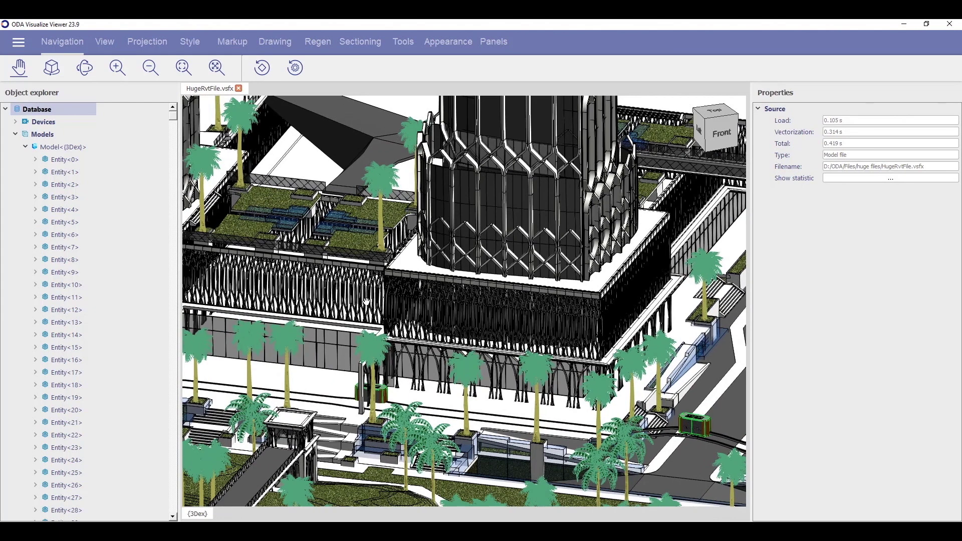
pyautogui.scroll(3, 474, 349)
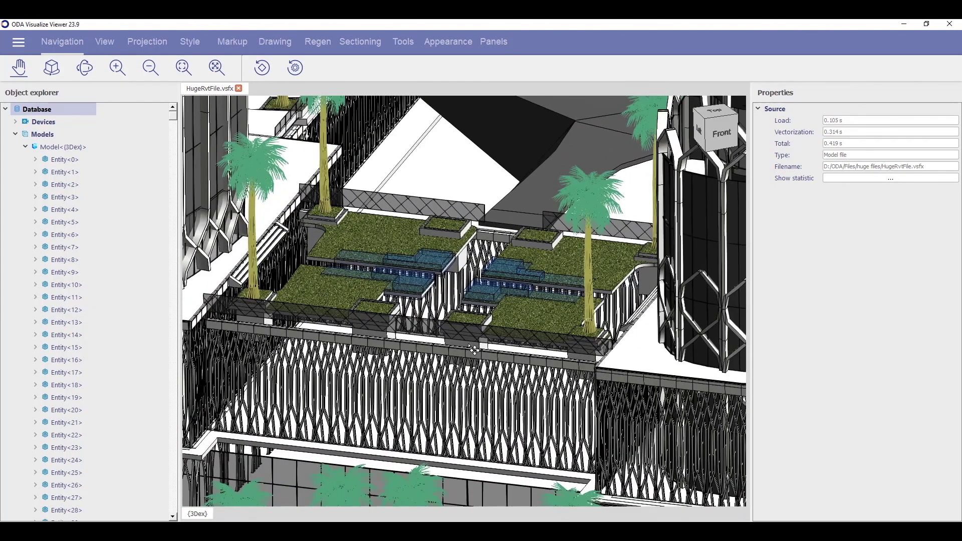
pyautogui.scroll(-5, 467, 350)
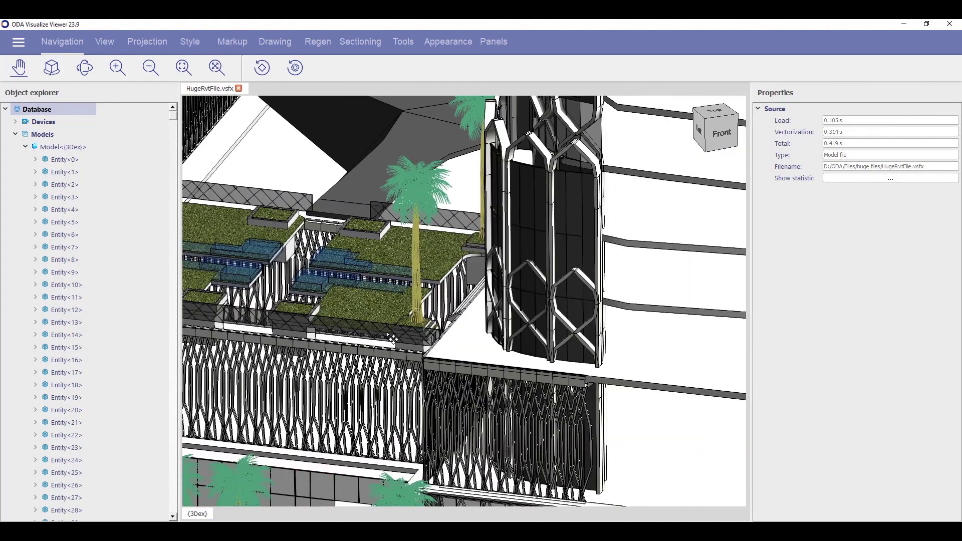
pyautogui.scroll(-3, 468, 350)
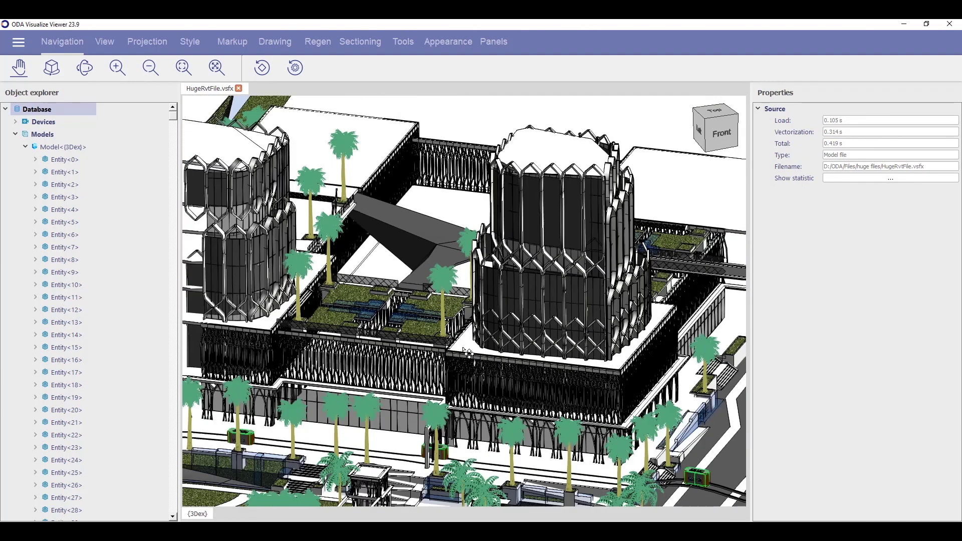
pyautogui.scroll(-3, 467, 352)
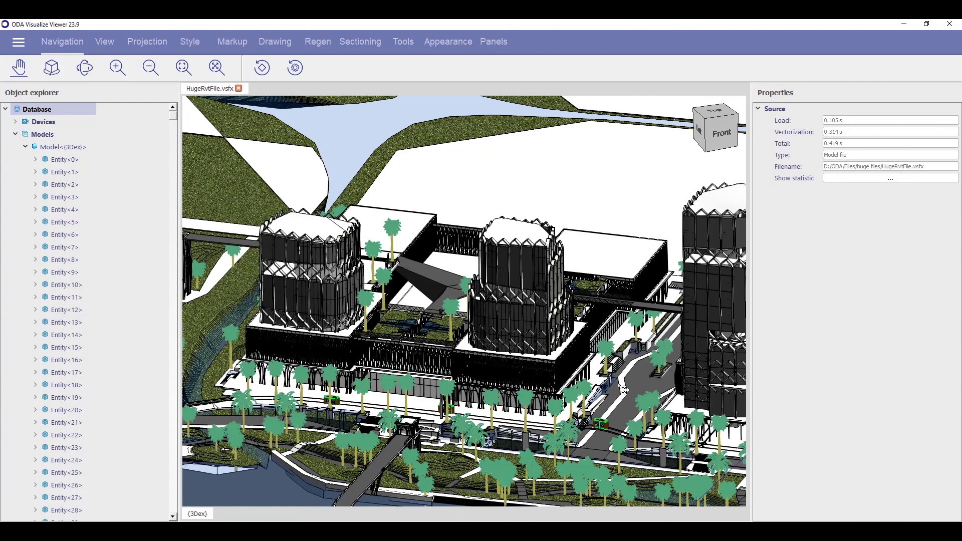
# Review the row of towers along the water, the surrounding landscape and the full extent of the city model
pyautogui.scroll(-3, 608, 394)
pyautogui.moveTo(607, 394); pyautogui.dragTo(329, 364, button='middle')
pyautogui.scroll(5, 367, 372)
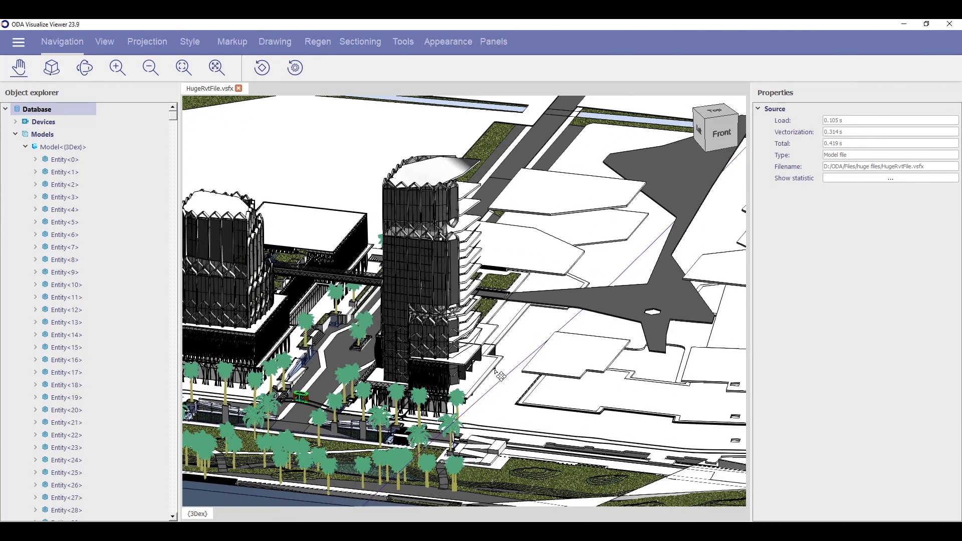
pyautogui.moveTo(499, 375); pyautogui.dragTo(559, 382, button='middle')
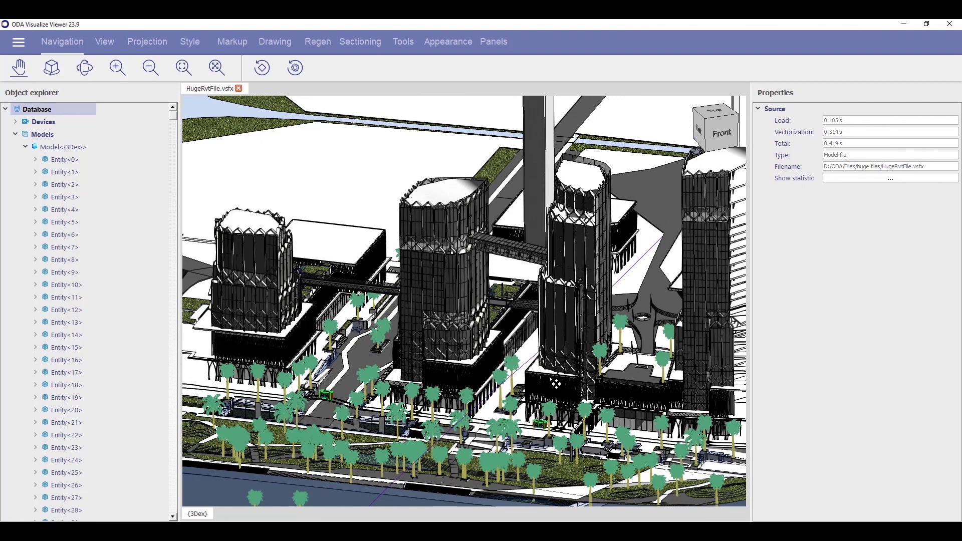
pyautogui.scroll(-1, 556, 383)
pyautogui.scroll(-4, 555, 383)
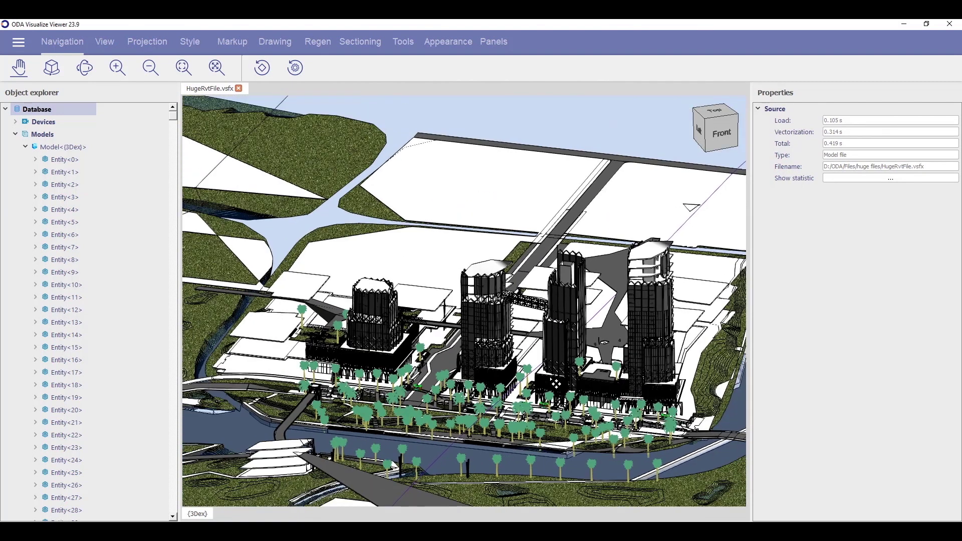
pyautogui.scroll(-3, 556, 384)
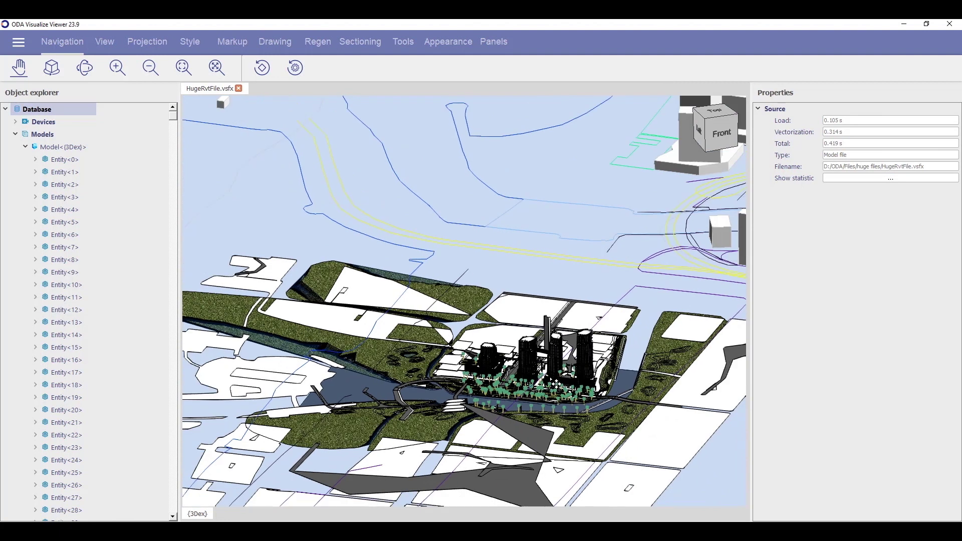
pyautogui.scroll(-4, 556, 384)
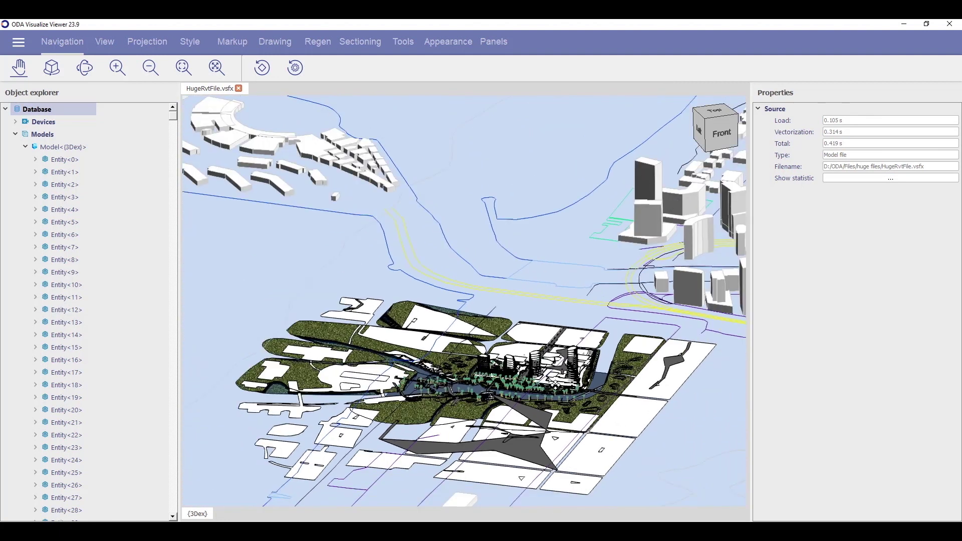
pyautogui.scroll(-5, 555, 384)
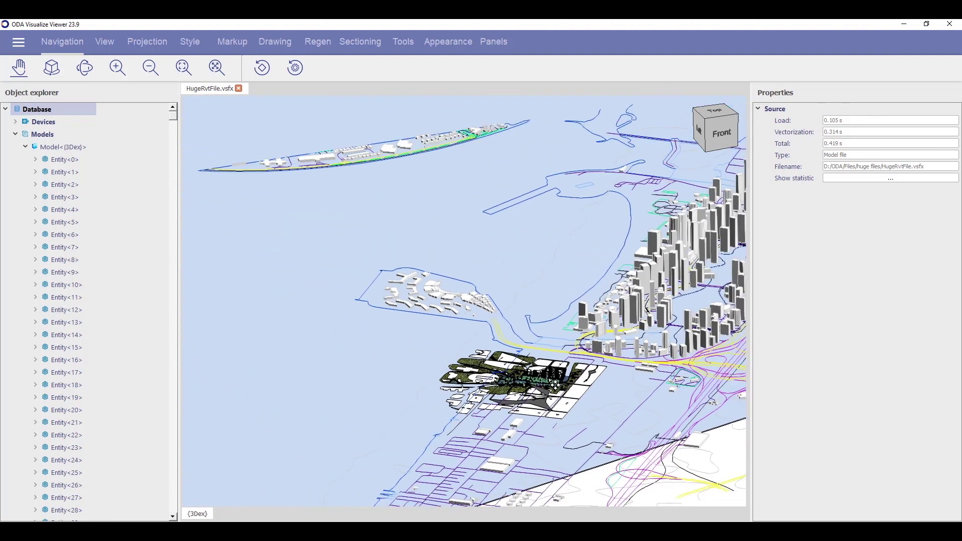
pyautogui.scroll(-2, 556, 384)
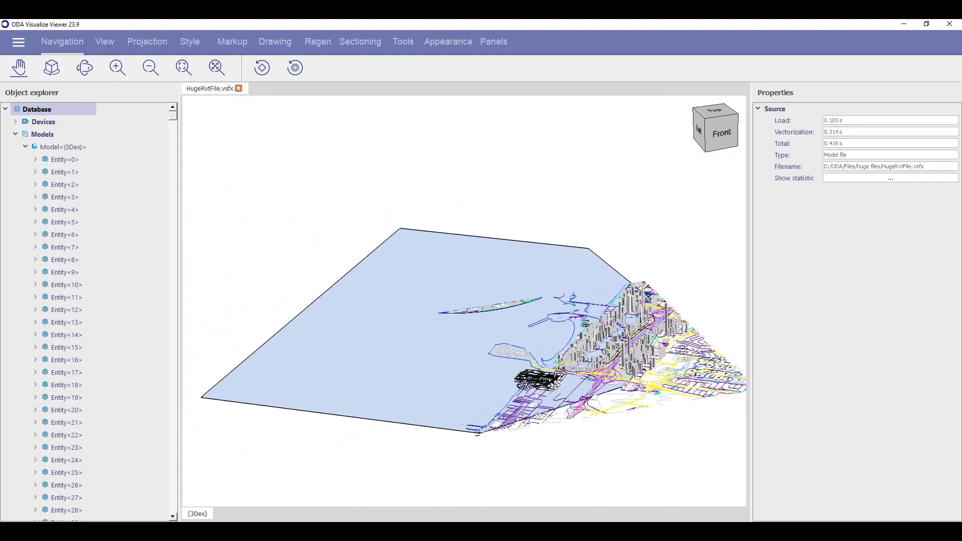
pyautogui.scroll(5, 580, 392)
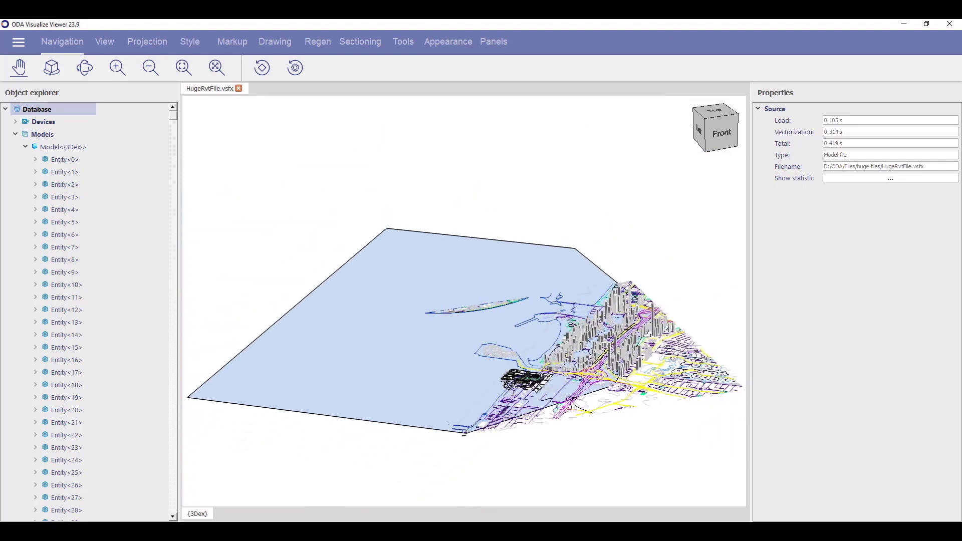
# Examine the detailed green development site beside the city's waterfront in HugeRvtFile.vsfx up close
pyautogui.scroll(6, 536, 385)
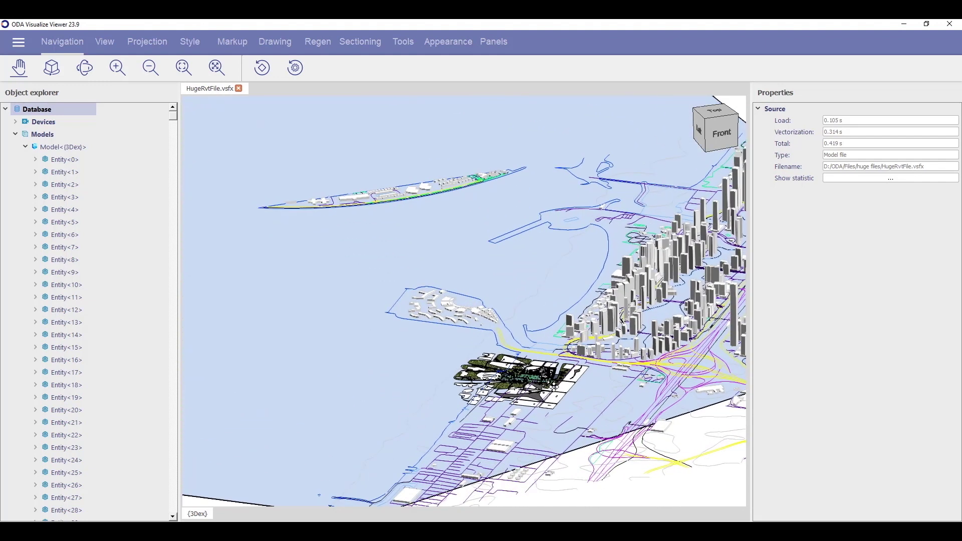
pyautogui.scroll(8, 564, 387)
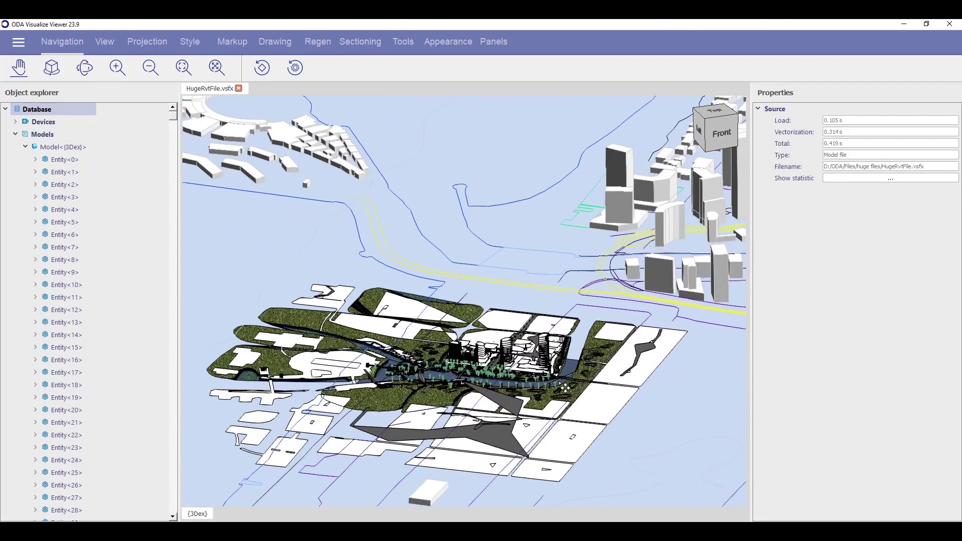
pyautogui.scroll(4, 564, 388)
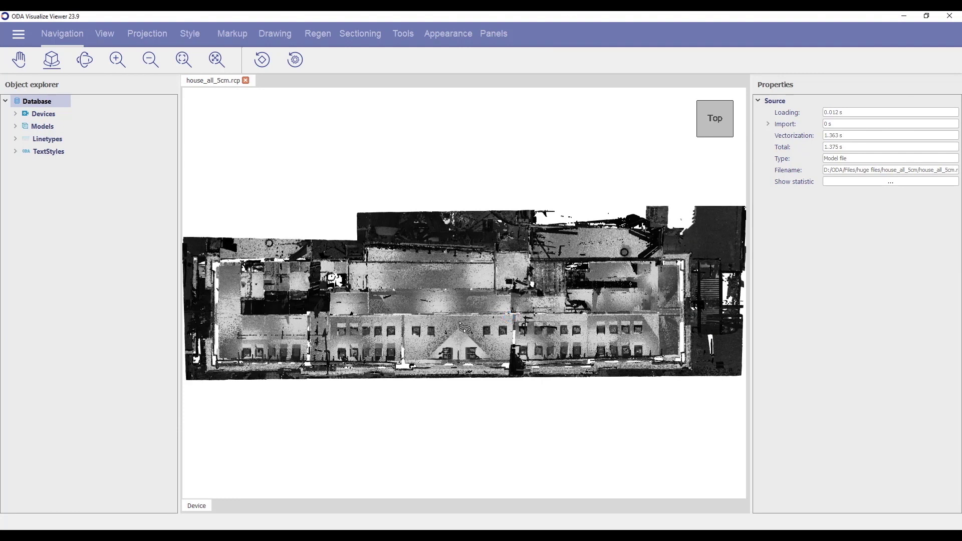
# Examine the house_all_5cm.rcp point cloud from the front, including the facade windows up close, and from the rear
pyautogui.scroll(-2, 465, 328)
pyautogui.moveTo(474, 365); pyautogui.dragTo(487, 132)
pyautogui.scroll(5, 482, 316)
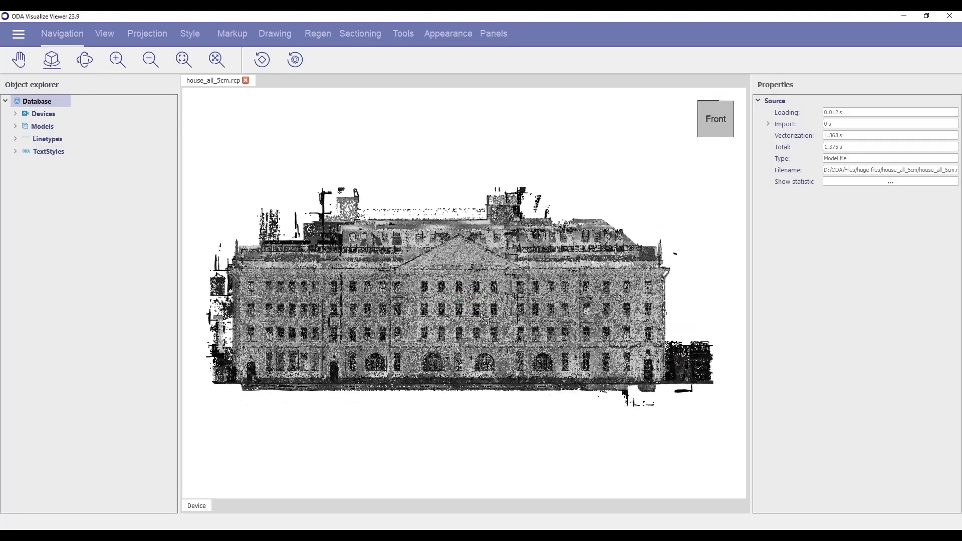
pyautogui.scroll(3, 483, 317)
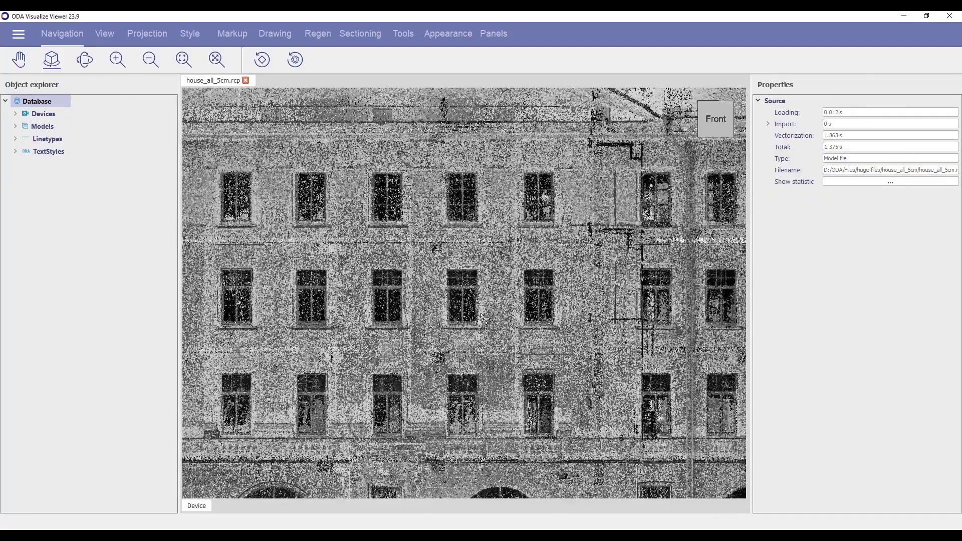
pyautogui.scroll(3, 484, 319)
pyautogui.scroll(-10, 484, 319)
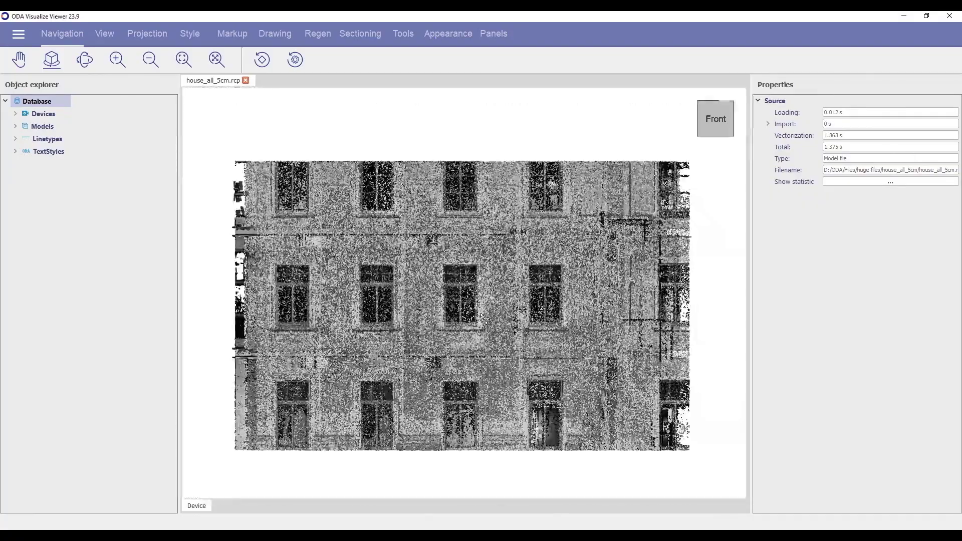
pyautogui.scroll(4, 485, 319)
pyautogui.scroll(-3, 483, 318)
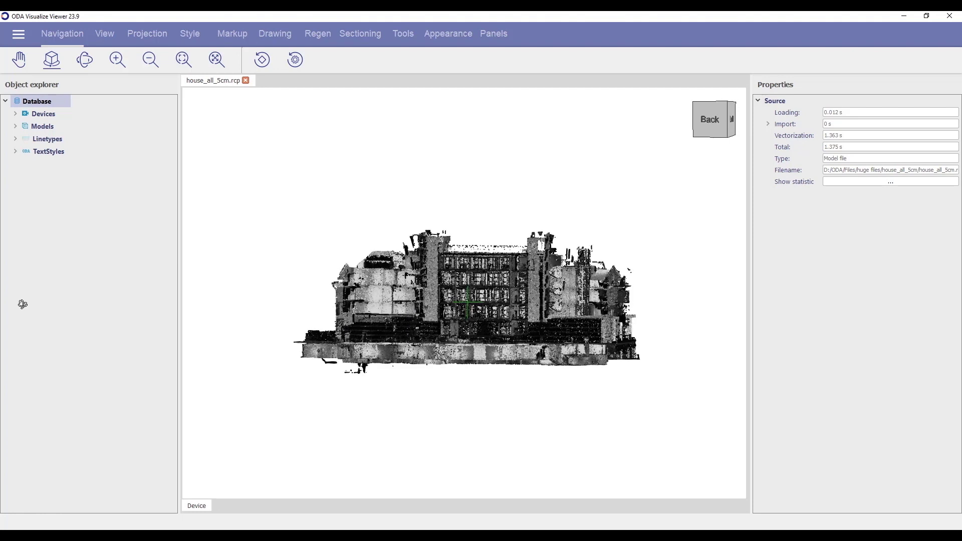
pyautogui.scroll(2, 456, 316)
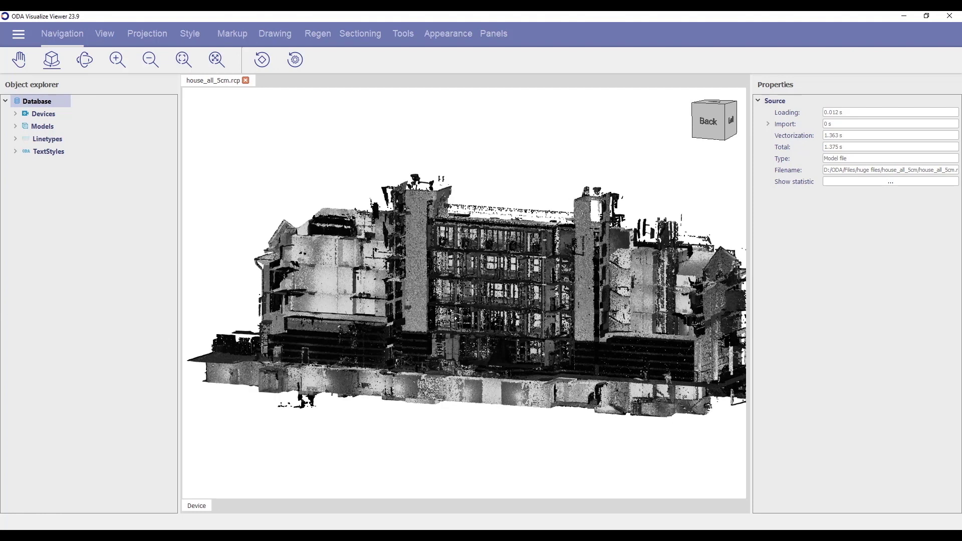
# Switch the building point cloud to perspective projection and move in close to inspect its interior
pyautogui.click(148, 36)
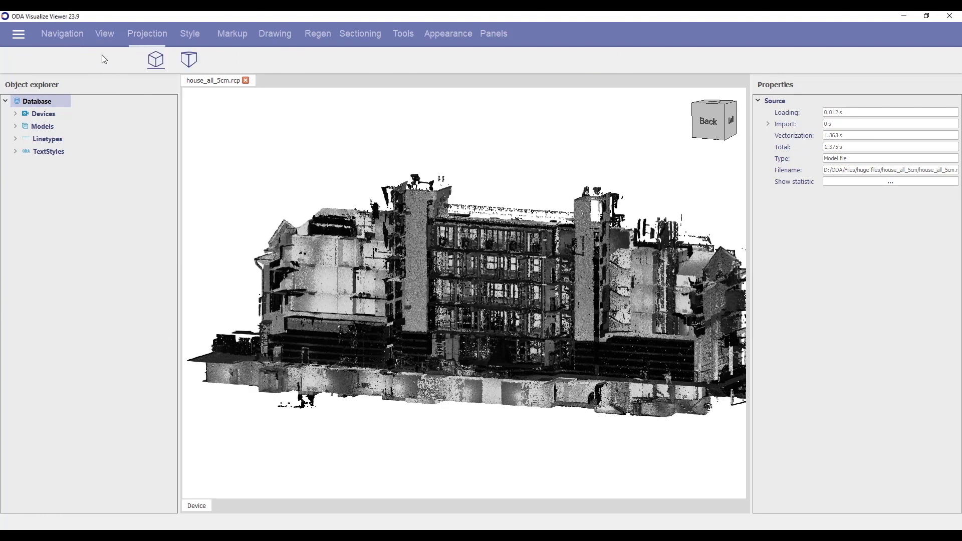
pyautogui.click(51, 59)
pyautogui.scroll(10, 482, 340)
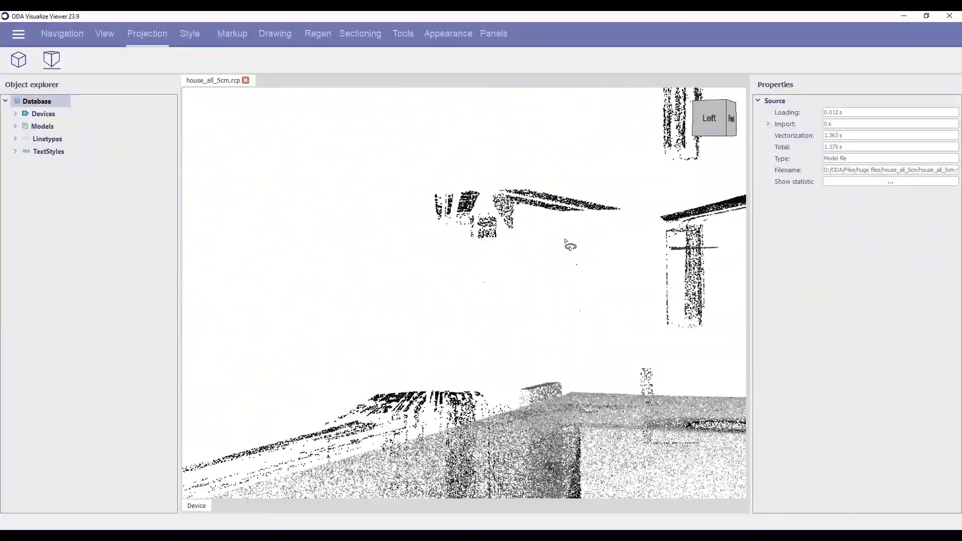
# Review the whole building point cloud in perspective from its left, back and right sides
pyautogui.click(711, 120)
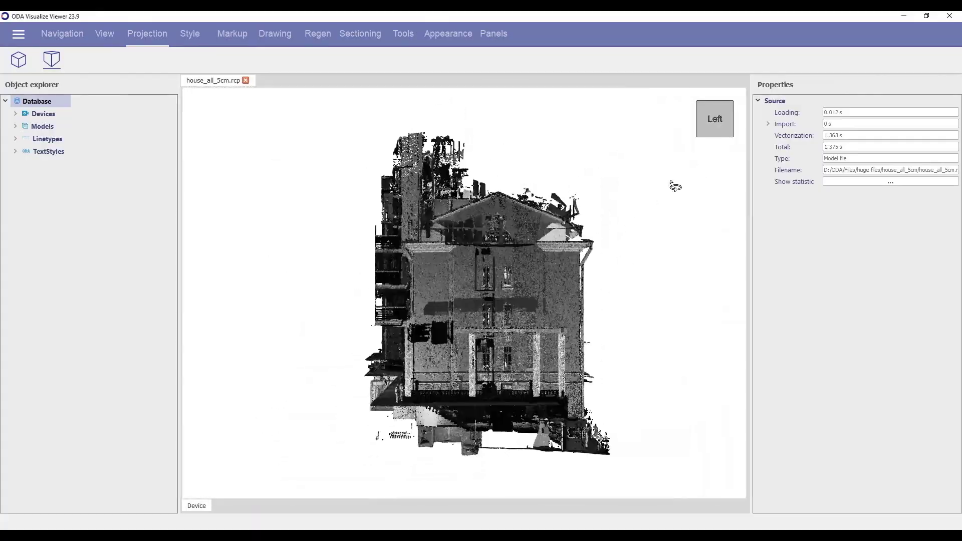
pyautogui.click(705, 127)
pyautogui.click(704, 123)
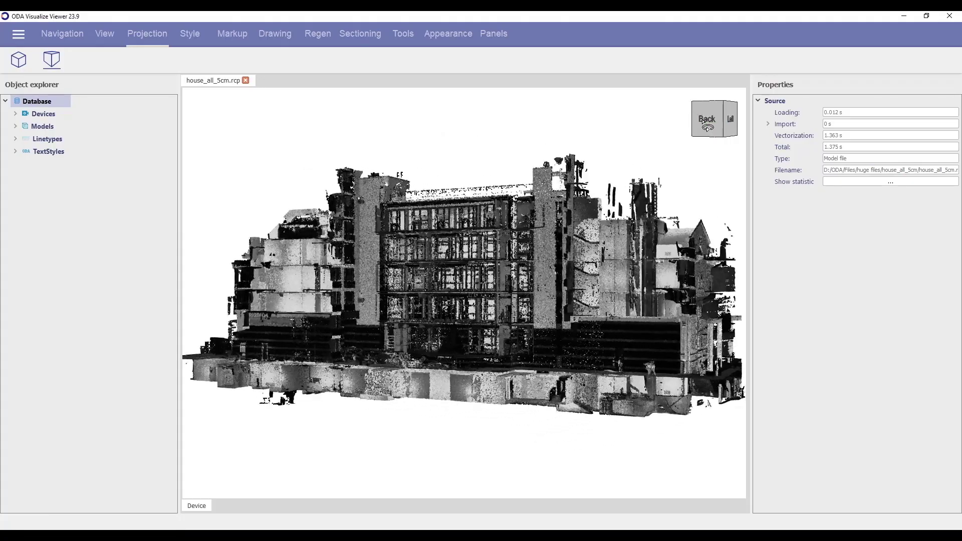
pyautogui.click(703, 125)
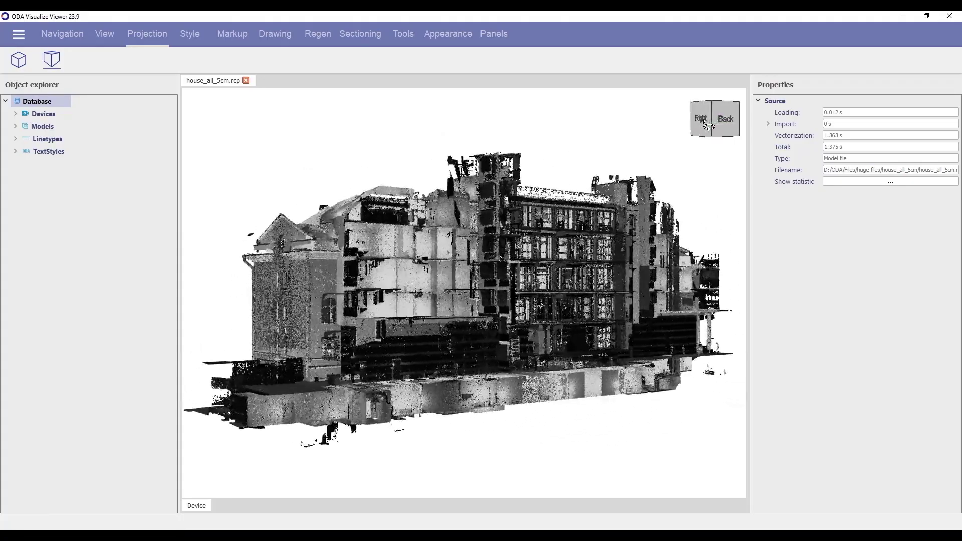
pyautogui.click(704, 123)
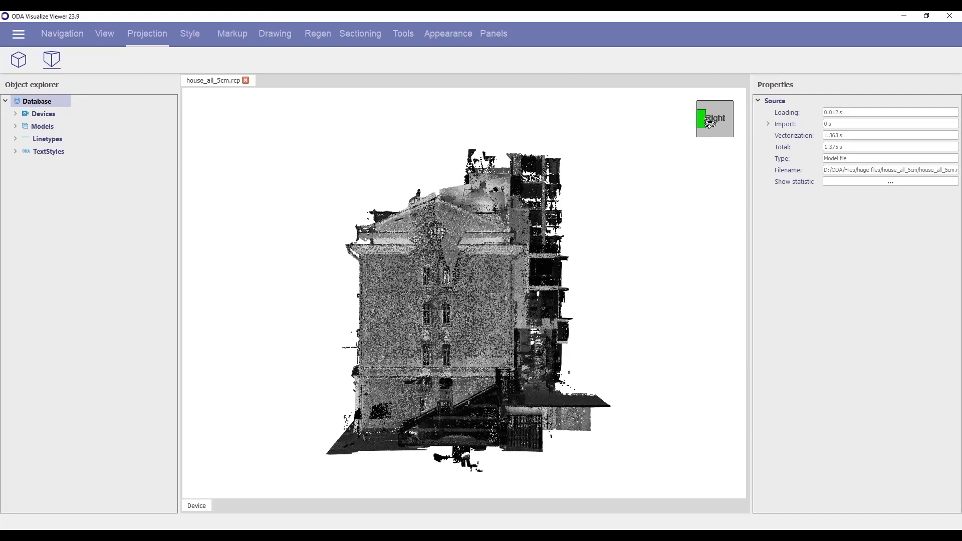
pyautogui.click(698, 121)
pyautogui.click(709, 124)
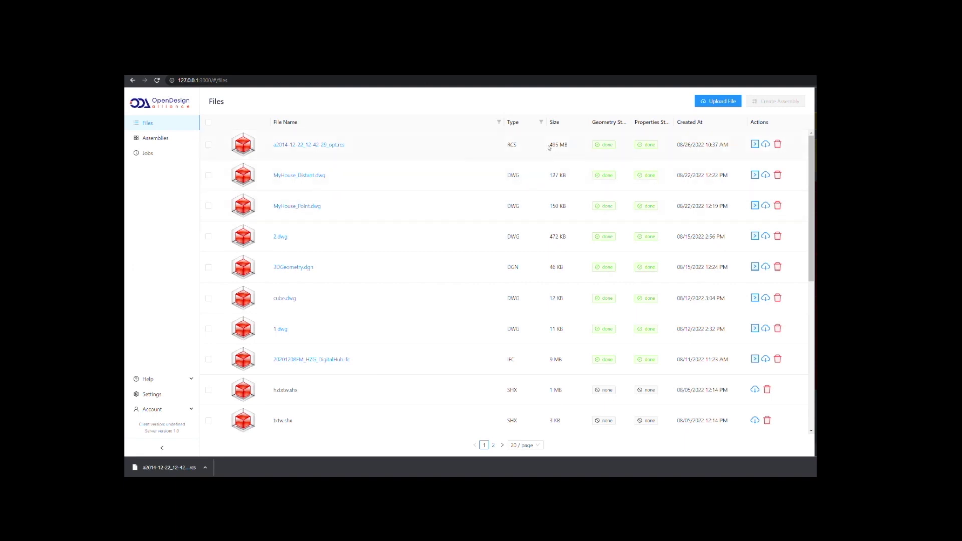
# In the Open Design Alliance web viewer, open a2014-12-22_12-42-29_opt.rcs and orbit around the scanned room to view it from several sides
pyautogui.click(332, 145)
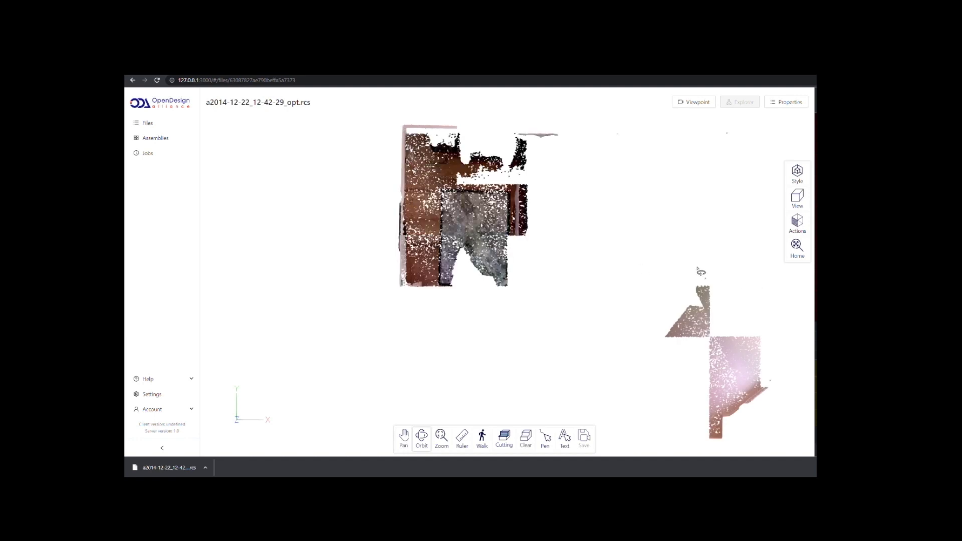
pyautogui.moveTo(647, 328); pyautogui.dragTo(566, 264)
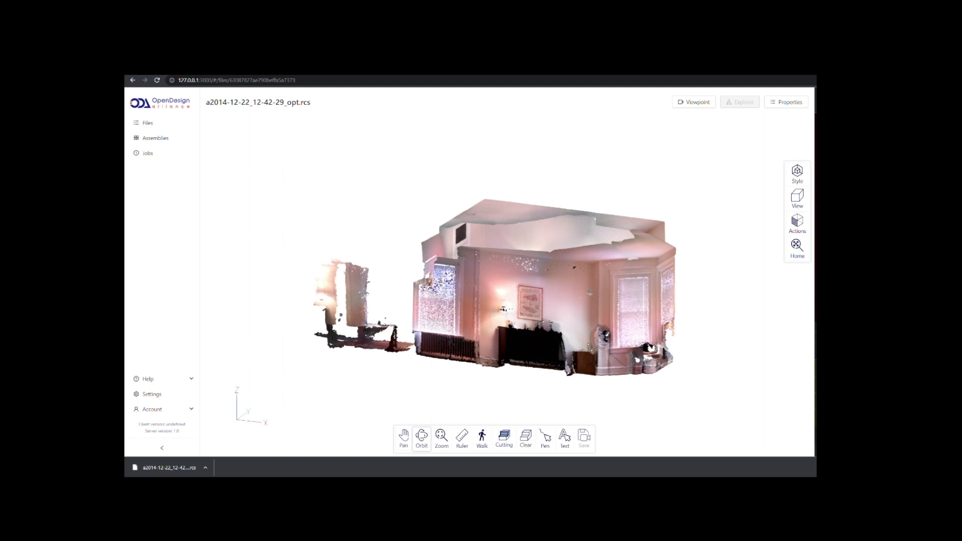
pyautogui.moveTo(552, 351); pyautogui.dragTo(531, 351)
pyautogui.moveTo(589, 325); pyautogui.dragTo(642, 378)
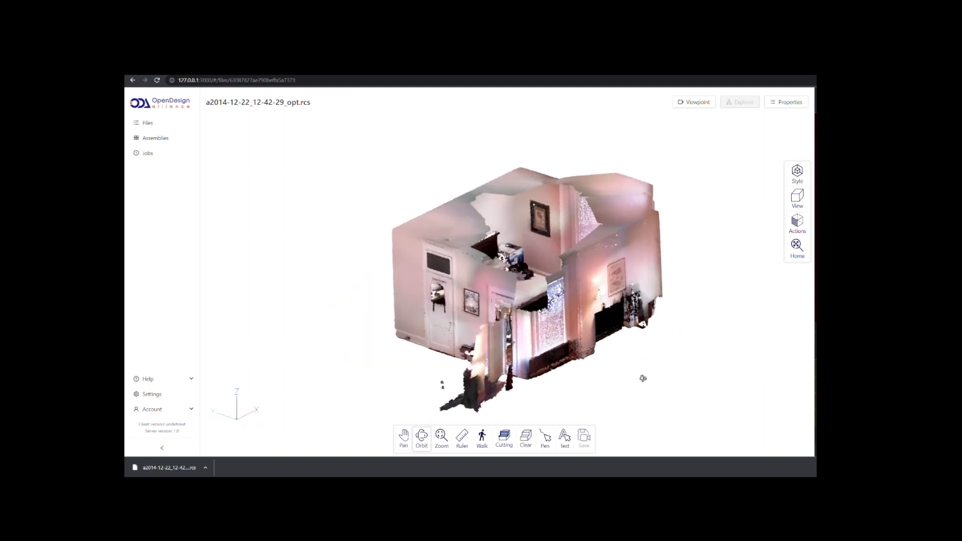
pyautogui.moveTo(651, 286); pyautogui.dragTo(499, 309)
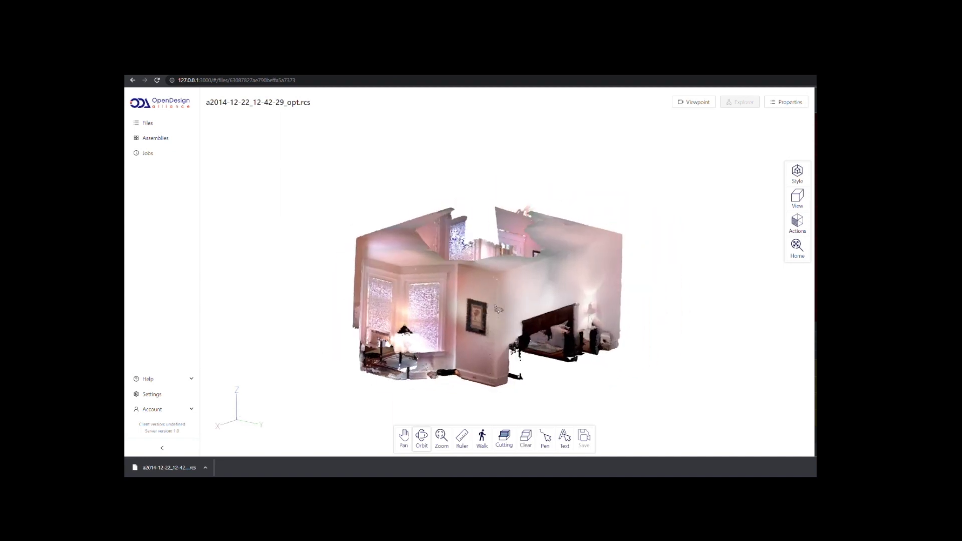